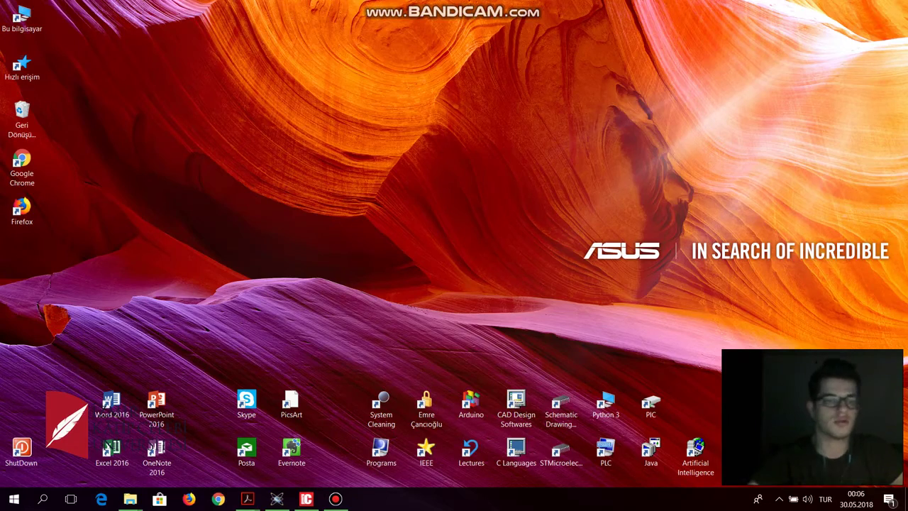
# Zoom onto the DataLogger schematic's title block, then switch to the LM35 datasheet PDF
pyautogui.hotkey('alt', 'Tab')
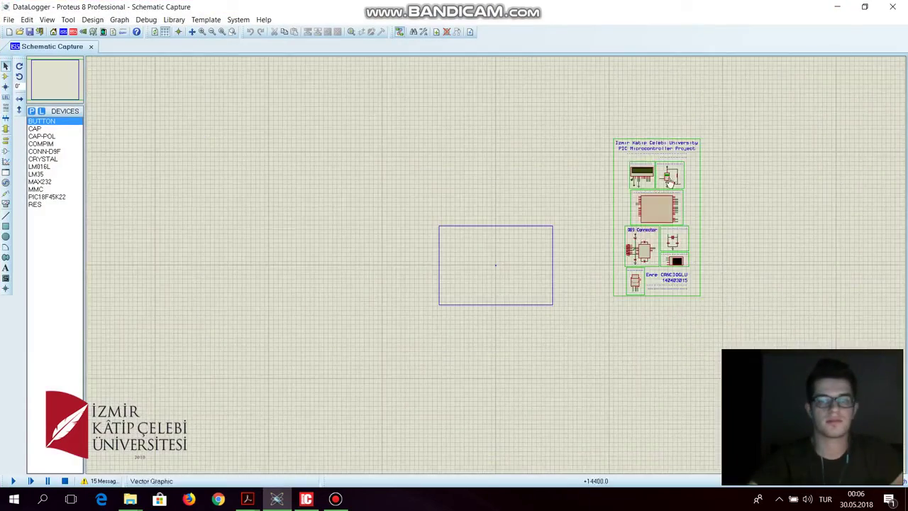
pyautogui.scroll(3, 468, 259)
pyautogui.scroll(-2, 472, 266)
pyautogui.scroll(3, 554, 106)
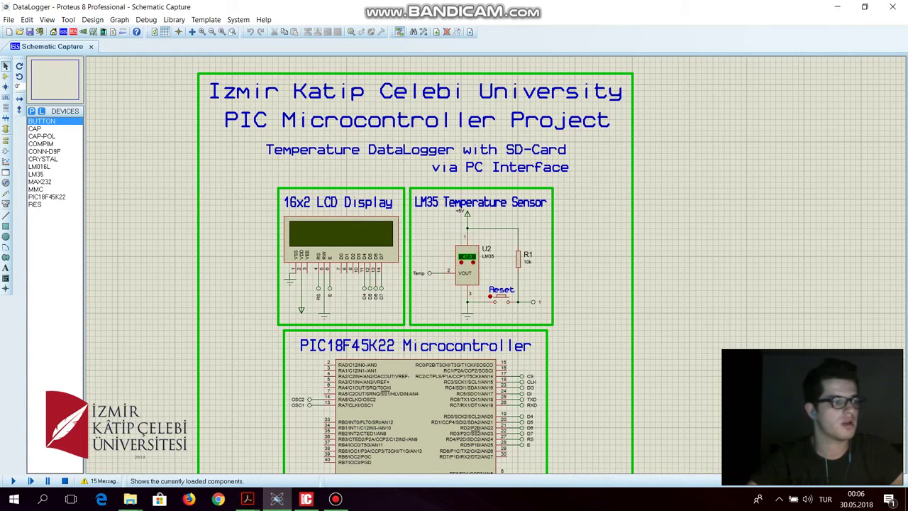
pyautogui.hotkey('alt', 'Tab')
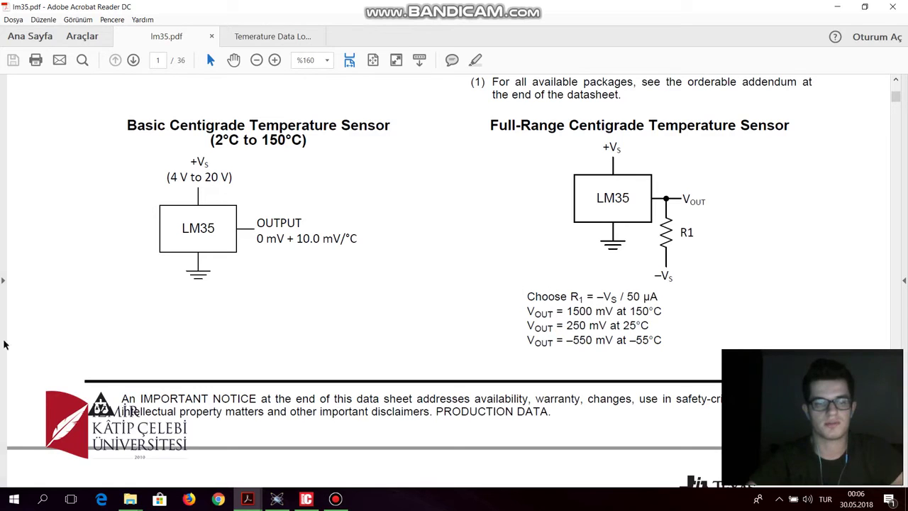
pyautogui.hotkey('alt', 'Tab')
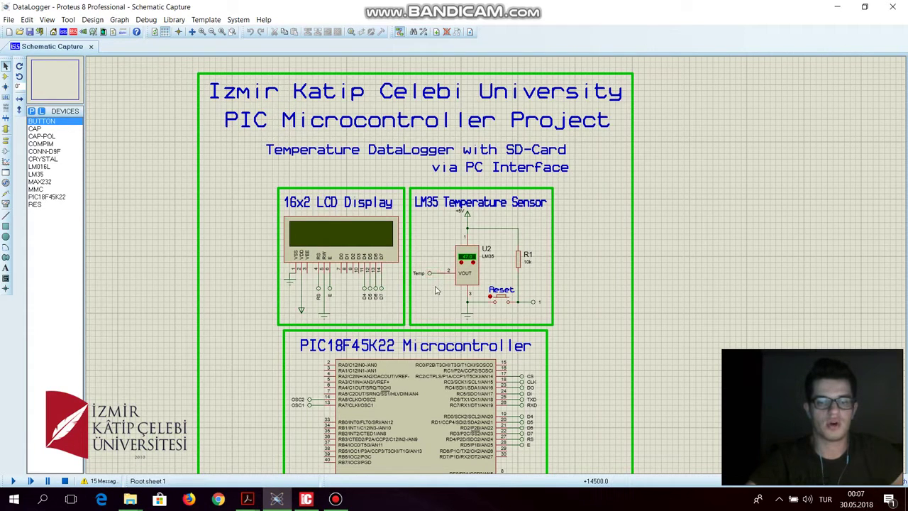
# Zoom onto the PIC18F45K22 microcontroller block and select the chip
pyautogui.scroll(-4, 436, 290)
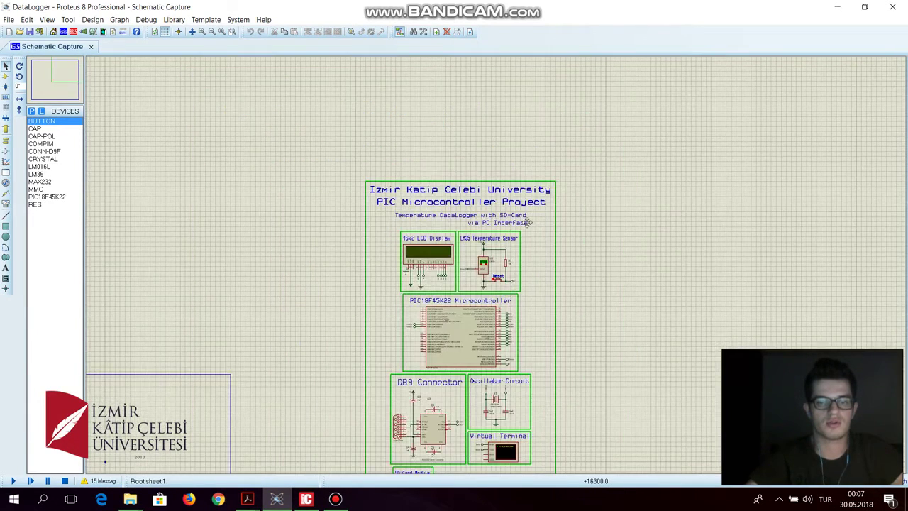
pyautogui.scroll(1, 153, 305)
pyautogui.scroll(3, 568, 174)
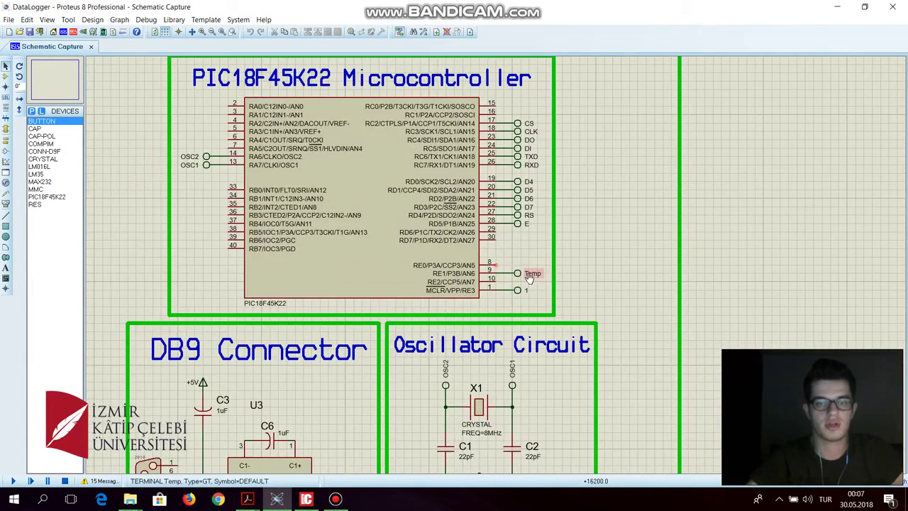
pyautogui.scroll(-1, 497, 255)
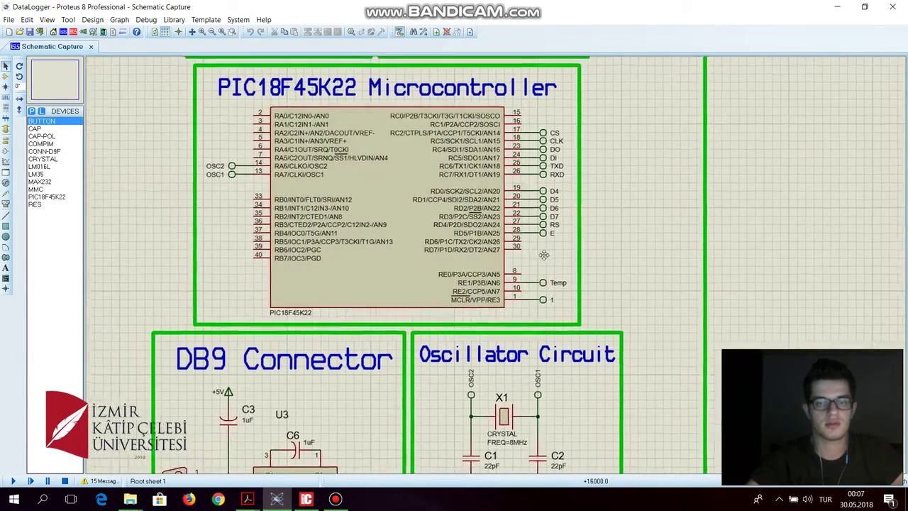
pyautogui.scroll(1, 562, 270)
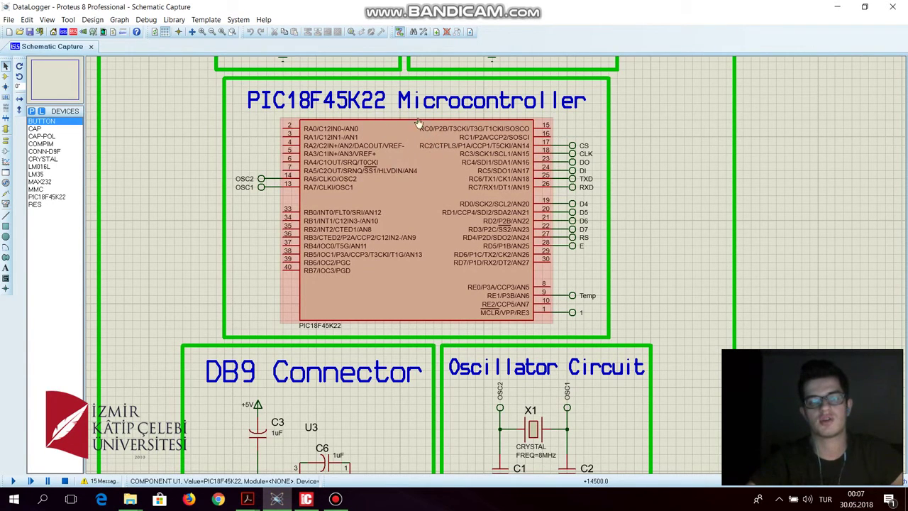
pyautogui.click(420, 147)
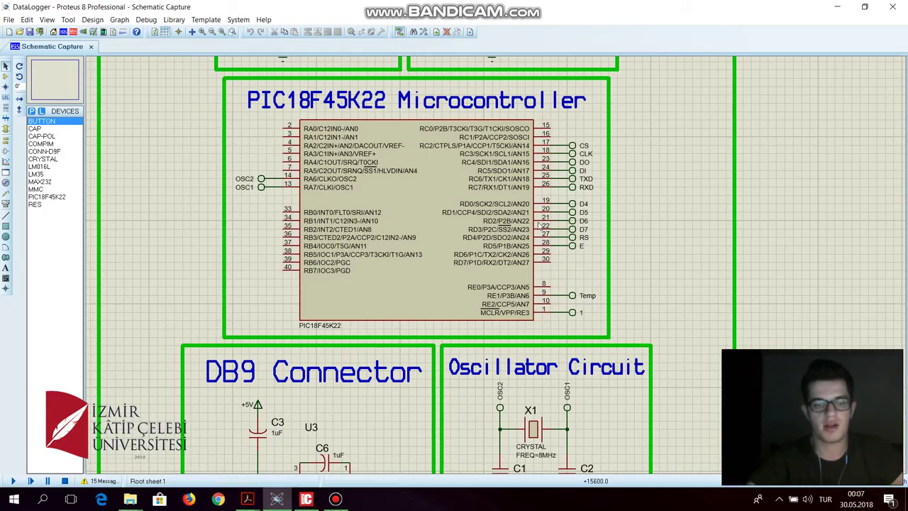
pyautogui.scroll(1, 539, 226)
# Pan across the oscillator, DB9, Virtual Terminal and SD-card blocks, then back to the title and LM35 blocks
pyautogui.moveTo(497, 223); pyautogui.dragTo(690, 96)
pyautogui.scroll(-2, 690, 96)
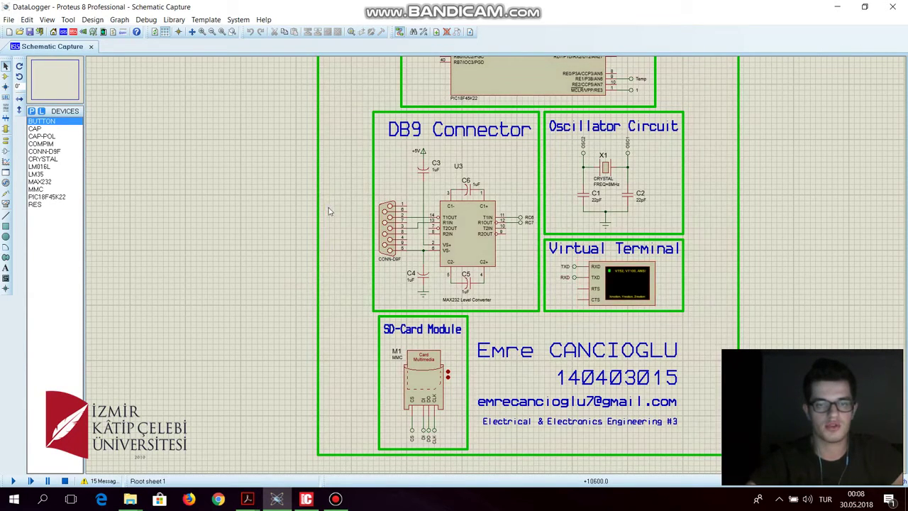
pyautogui.moveTo(331, 208); pyautogui.dragTo(365, 305)
pyautogui.moveTo(377, 180); pyautogui.dragTo(456, 441)
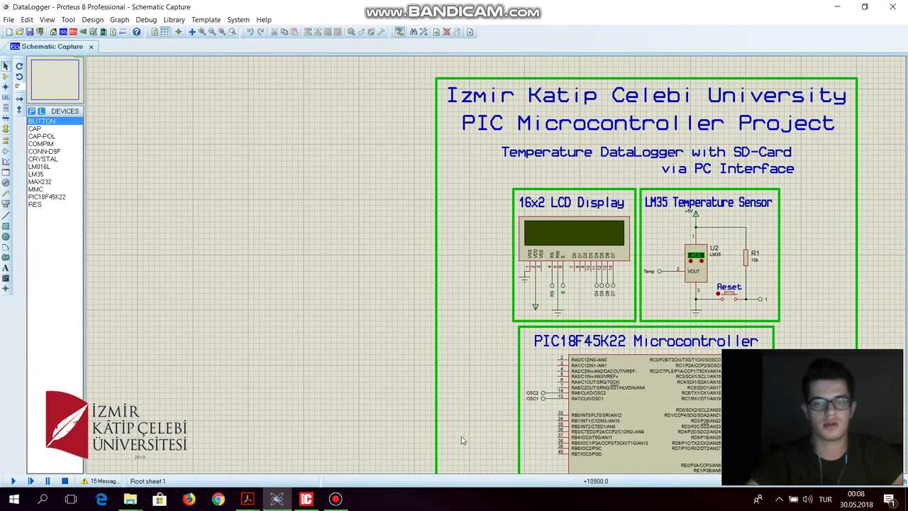
# Run the simulation until the Virtual Terminal shows the three-option menu, then bring up the terminal's options
pyautogui.click(14, 481)
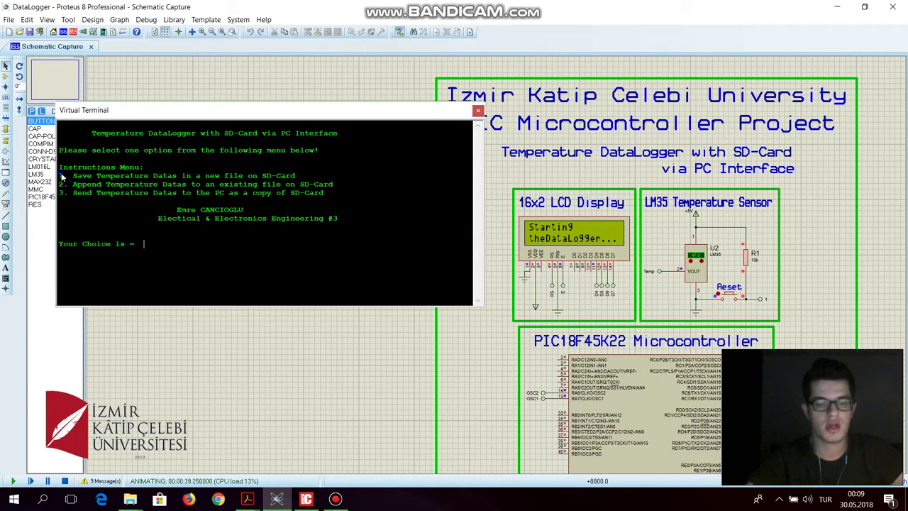
pyautogui.rightClick(61, 178)
pyautogui.click(218, 188)
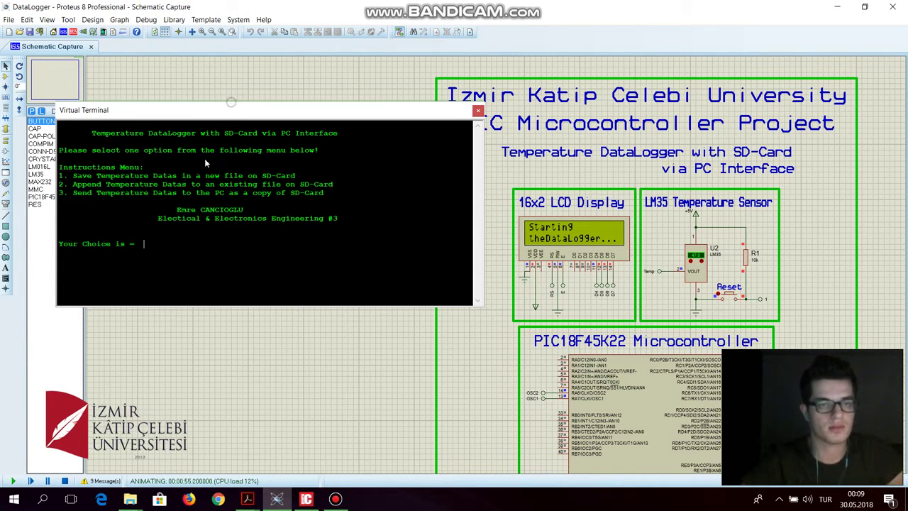
pyautogui.write('1111111111')
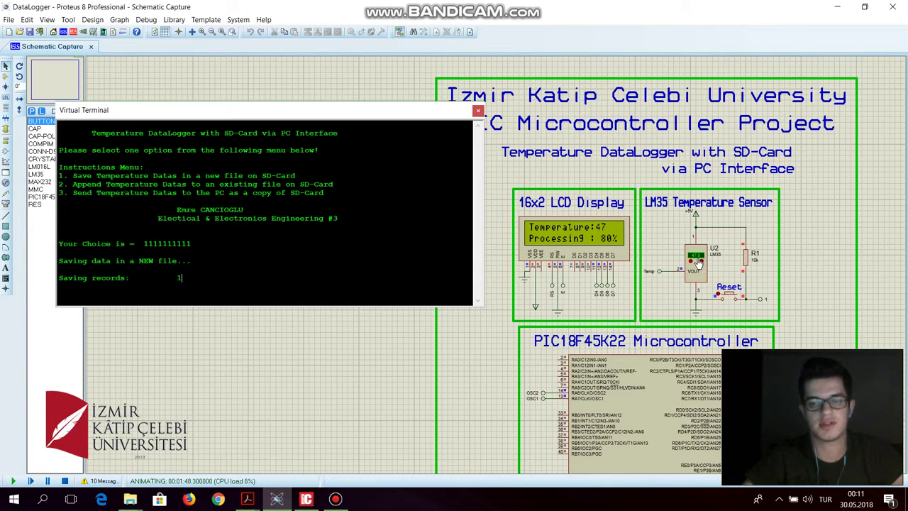
# Bring up the LM35 sensor's options and dismiss them without changing anything
pyautogui.rightClick(695, 260)
pyautogui.click(650, 231)
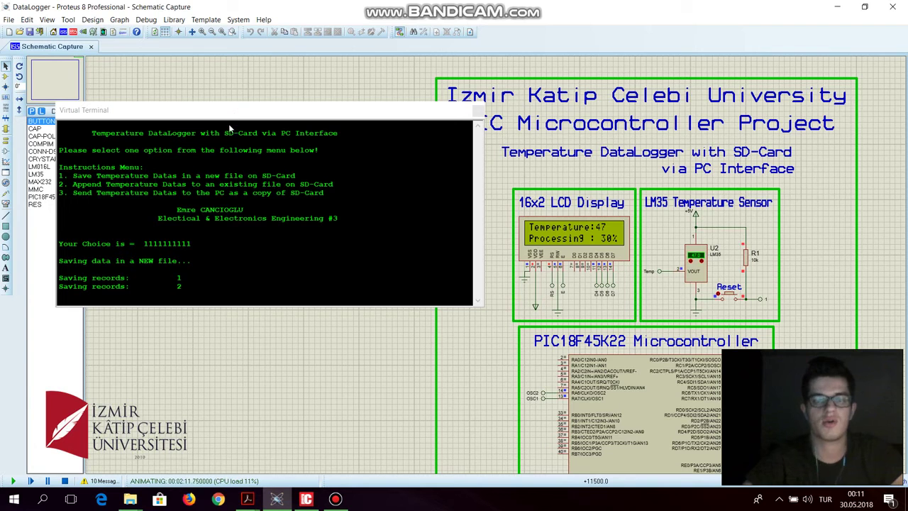
# Stop and restart the simulation, then focus the Virtual Terminal showing the three-option menu
pyautogui.click(64, 481)
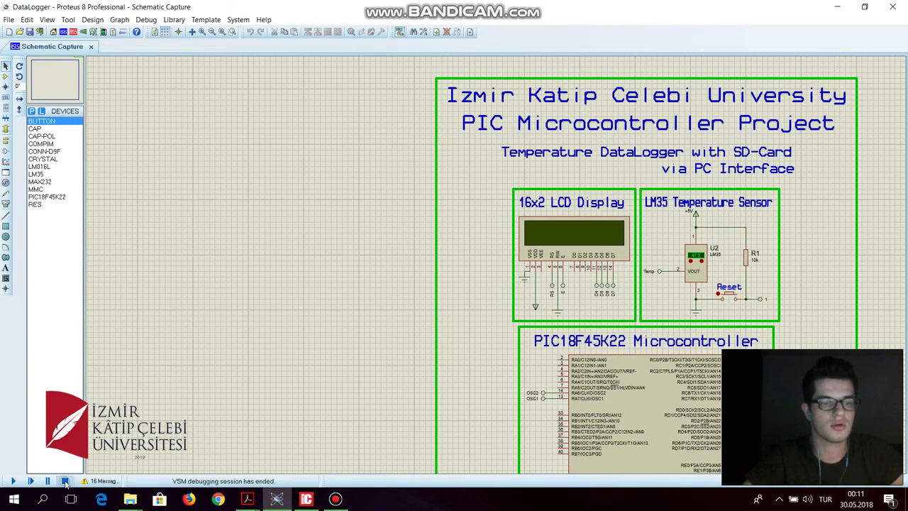
pyautogui.click(11, 481)
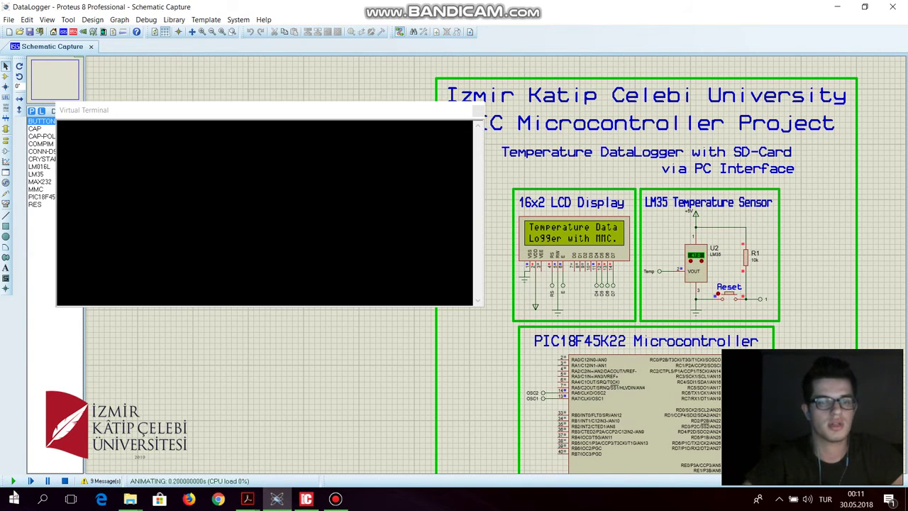
pyautogui.click(227, 120)
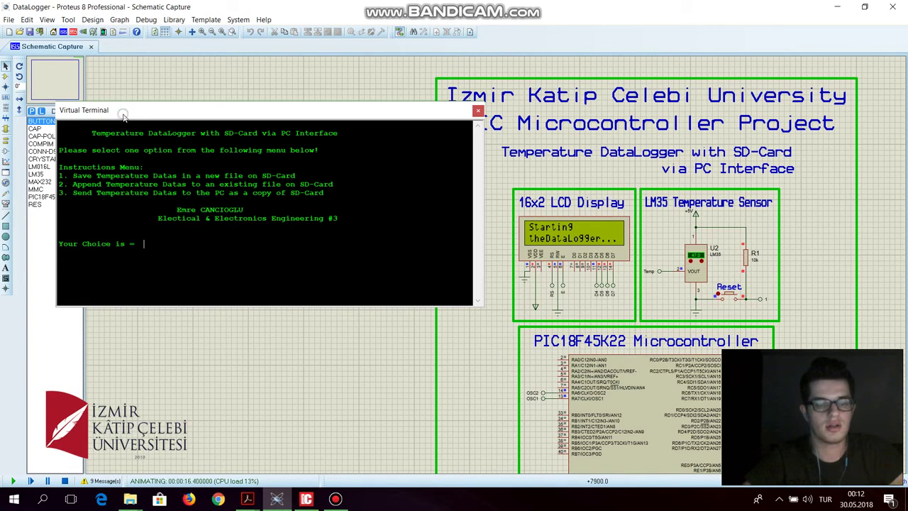
# Choose option 3 so the saved SD-card readings (47.33, 47.33) are listed in the terminal
pyautogui.write('333333333')
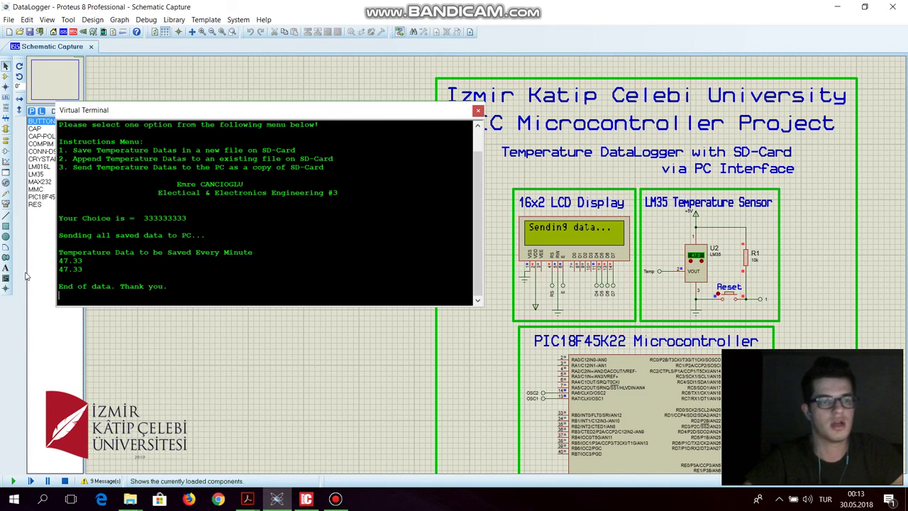
# View the title page of the temperature data logger final report PDF, then switch to mikroC
pyautogui.hotkey('alt', 'Tab')
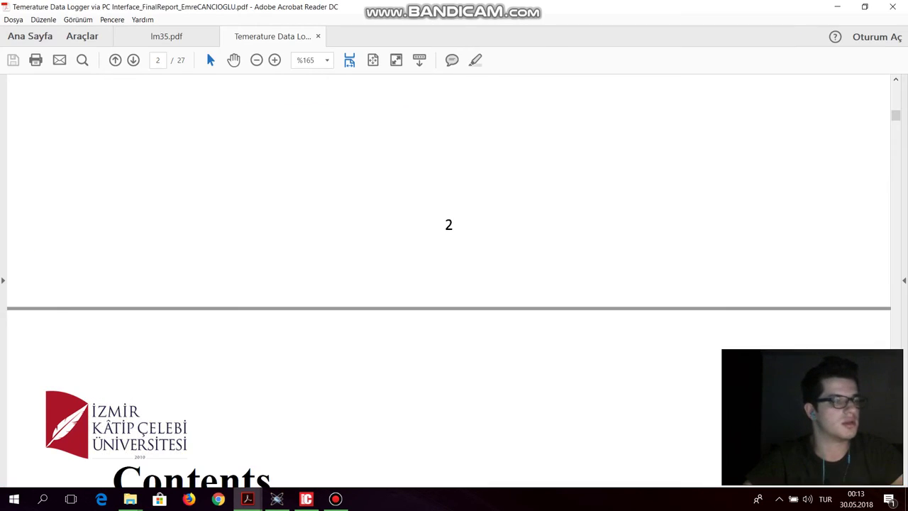
pyautogui.scroll(5, 353, 200)
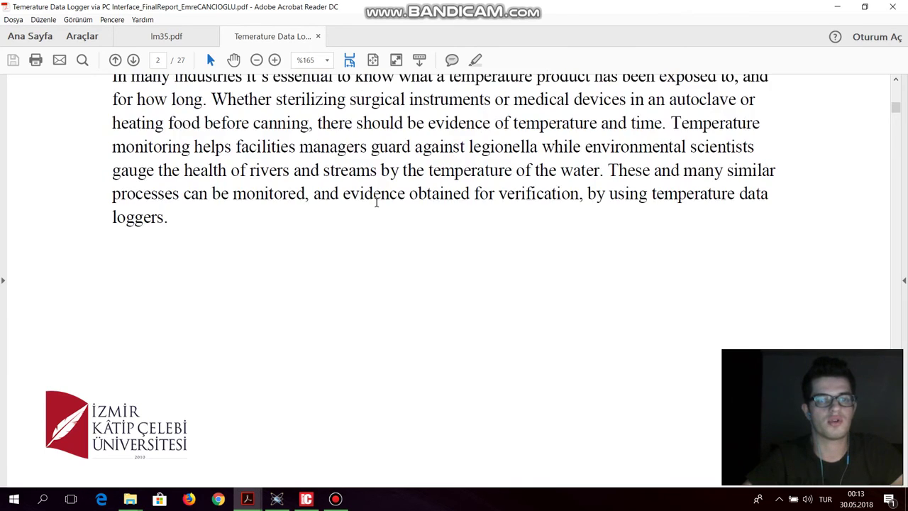
pyautogui.keyDown('ctrl'); pyautogui.scroll(-2, 371, 203); pyautogui.keyUp('ctrl')
pyautogui.scroll(3, 387, 209)
pyautogui.scroll(12, 387, 209)
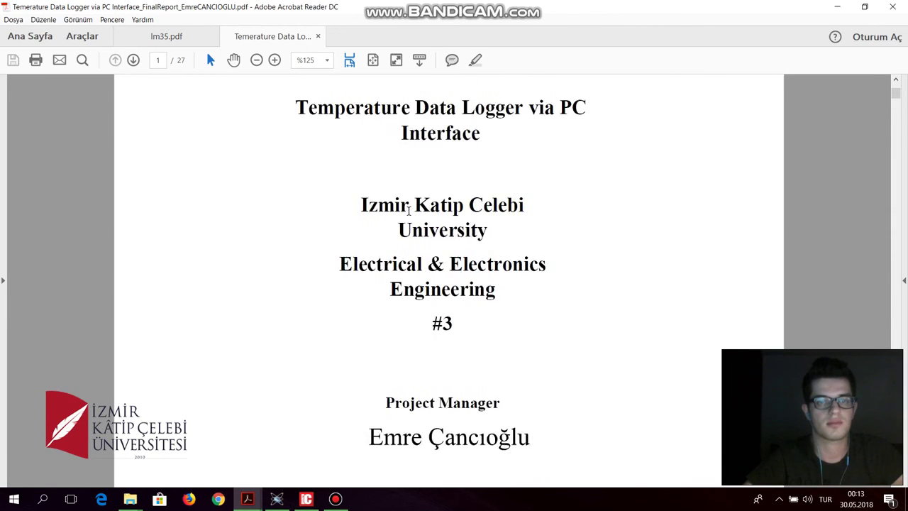
pyautogui.scroll(-4, 408, 207)
pyautogui.scroll(-2, 408, 206)
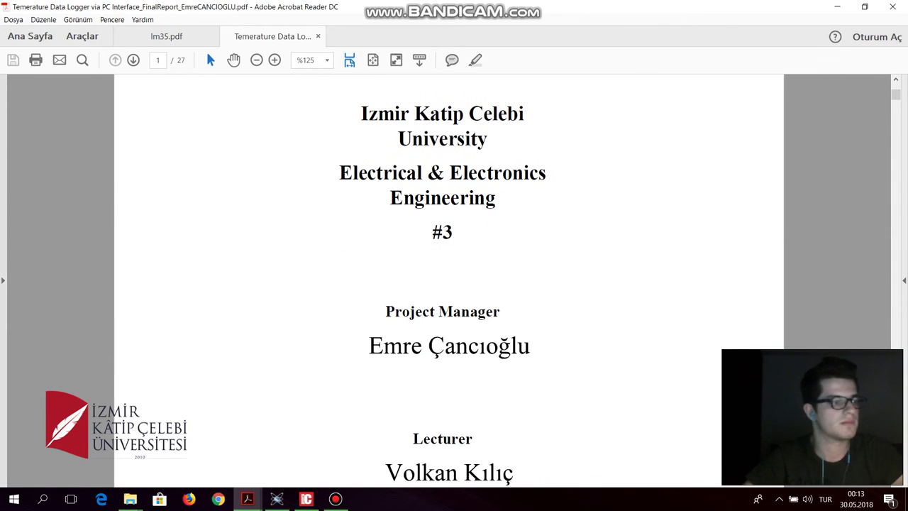
pyautogui.hotkey('alt', 'Tab')
# Scroll through Temperature_Logger.c and point out the while loop in Text_To_UART at line 42
pyautogui.scroll(-20, 389, 153)
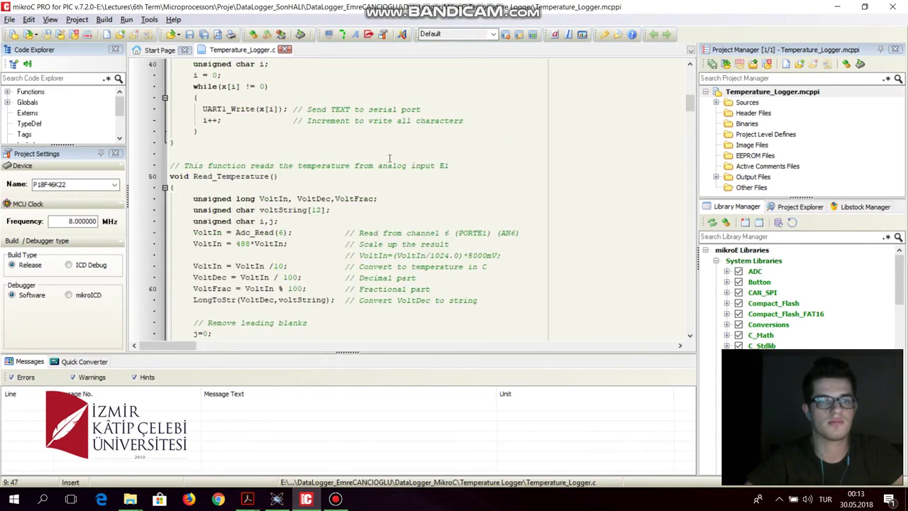
pyautogui.scroll(20, 388, 153)
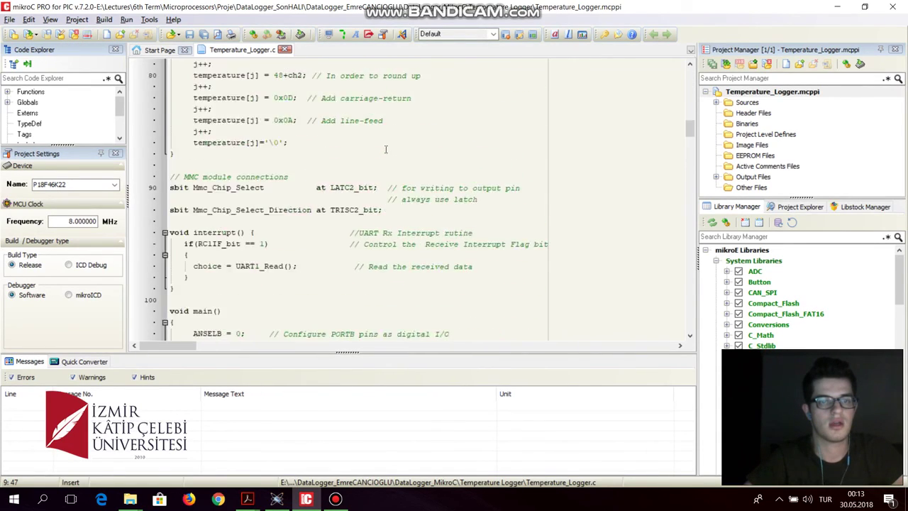
pyautogui.scroll(2, 384, 147)
pyautogui.scroll(-5, 376, 148)
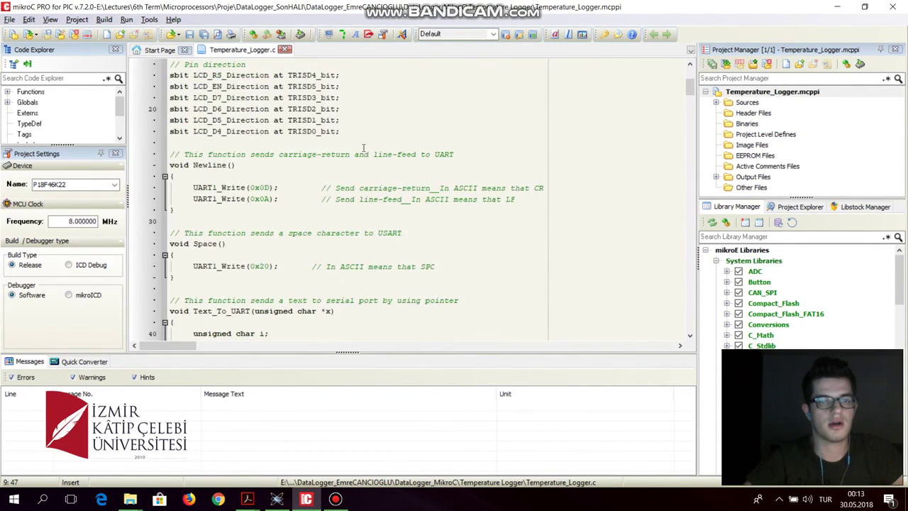
pyautogui.scroll(-4, 260, 149)
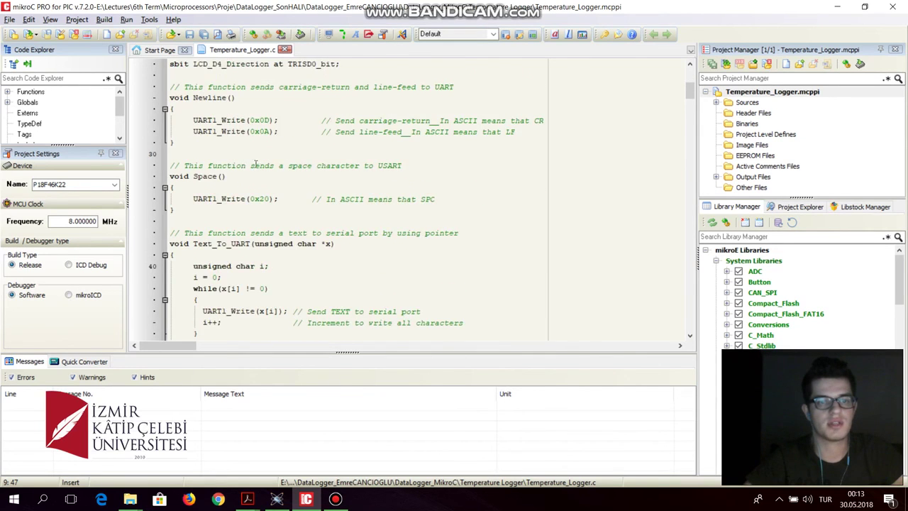
pyautogui.scroll(-1, 253, 183)
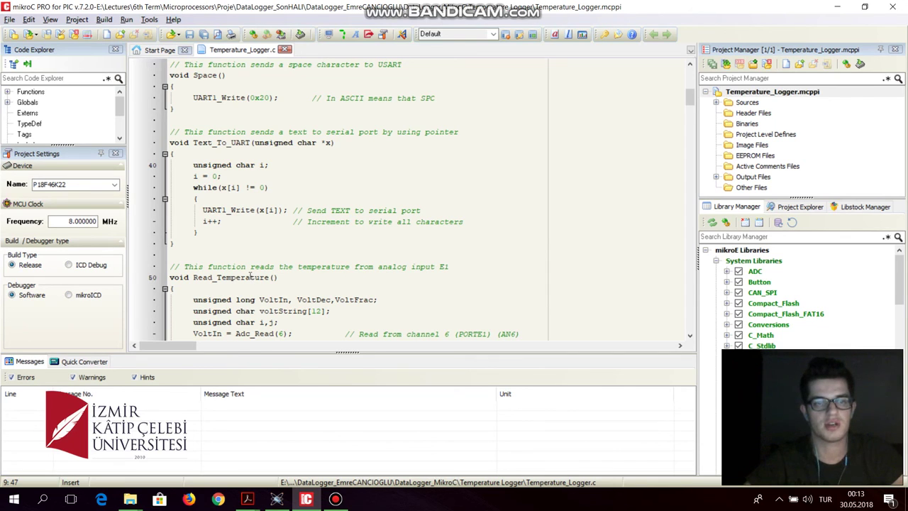
pyautogui.click(283, 187)
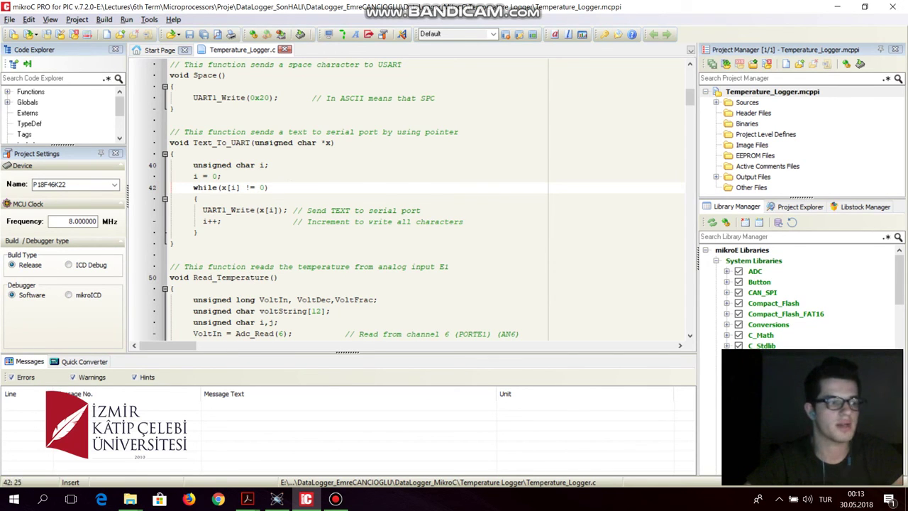